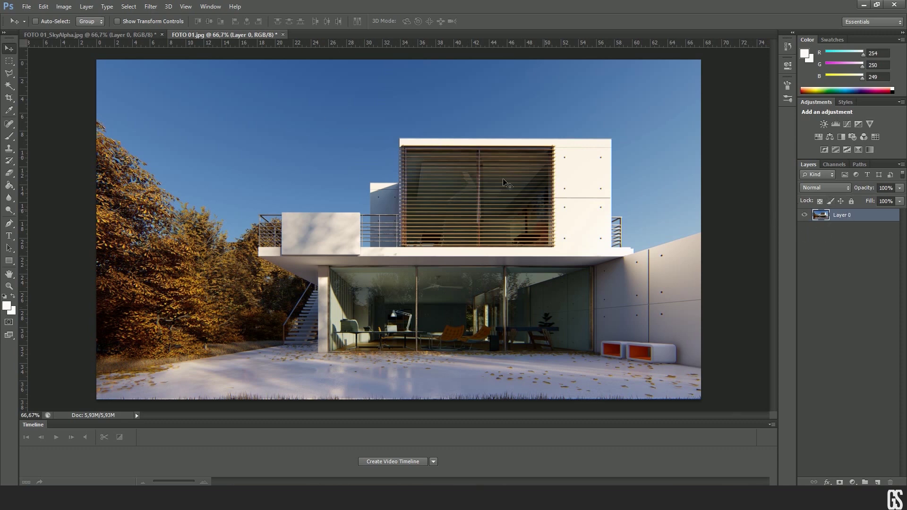
Duplicate Layer 0 and hide the original layer beneath the copy
left_click(827, 230)
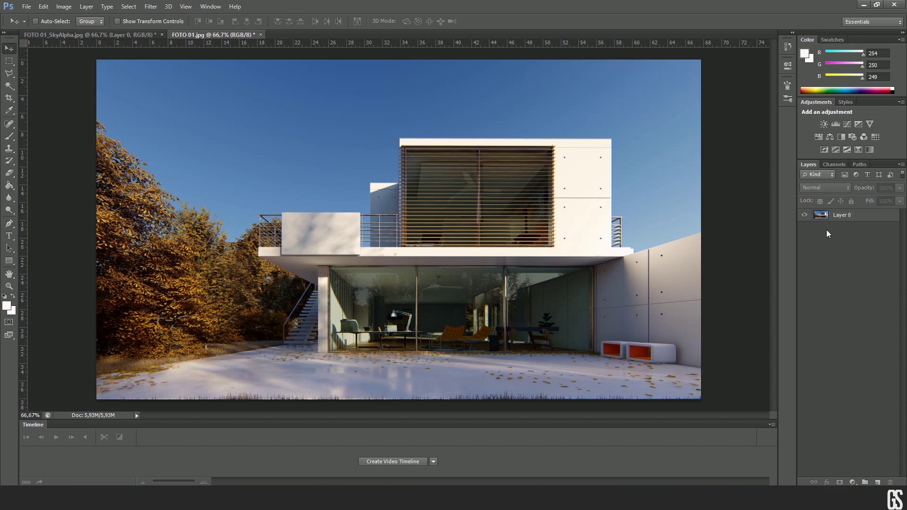
left_click(826, 220)
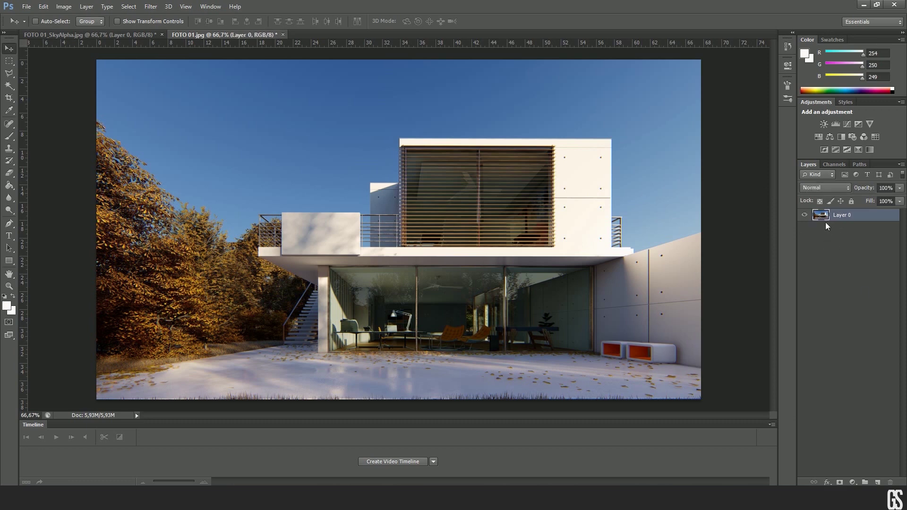
key("ctrl+j")
key("alt+bracketright")
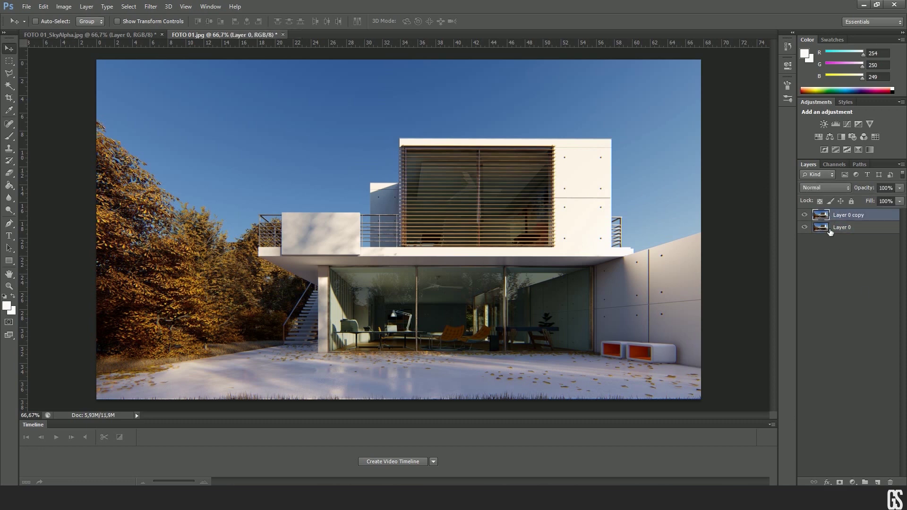
key("alt+bracketleft")
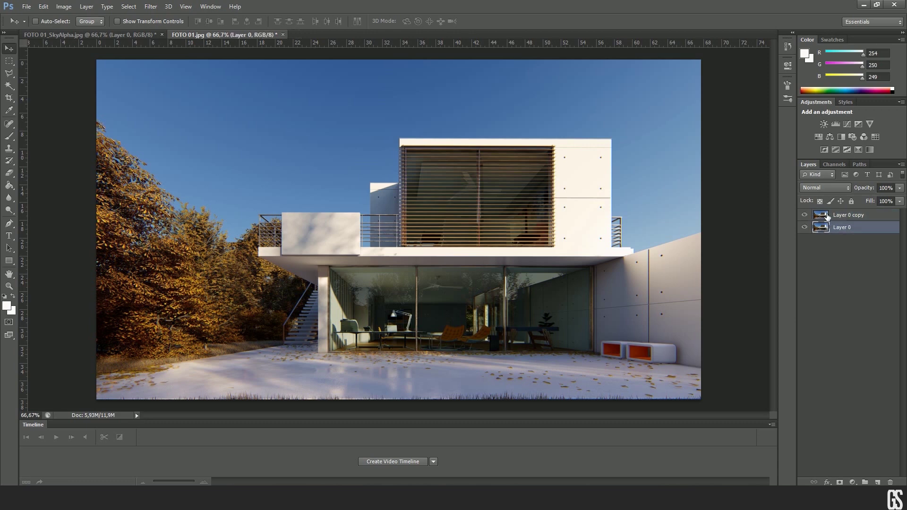
key("alt+bracketright")
key("alt+bracketleft")
left_click(829, 220)
left_click(826, 229)
left_click(804, 228)
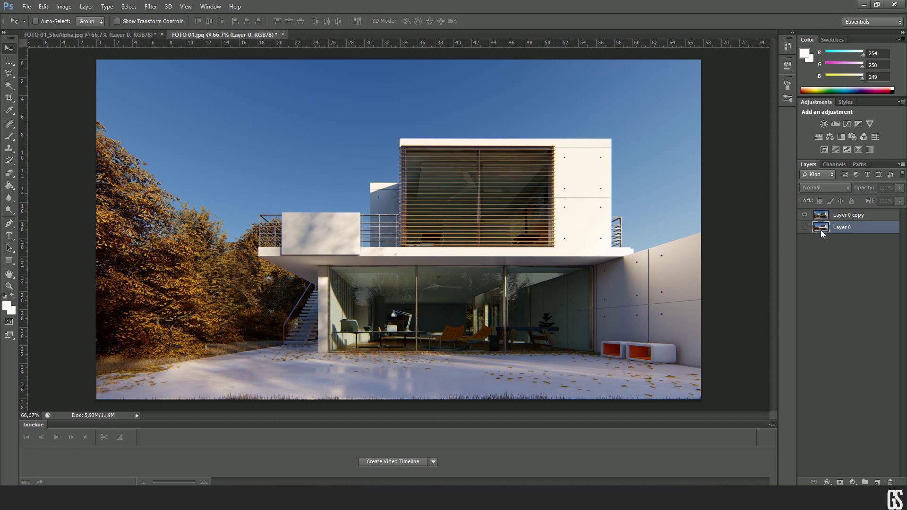
Rename the duplicated layer as Edição
left_click(823, 215)
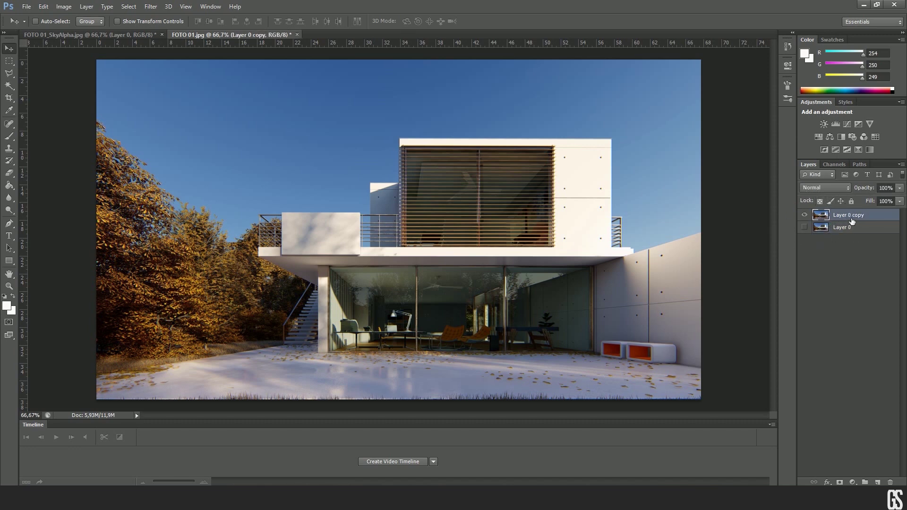
double_click(850, 215)
type("Edição")
key("Return")
Add a white layer mask to the Edição layer and make the layer's image the active target
left_click(840, 483)
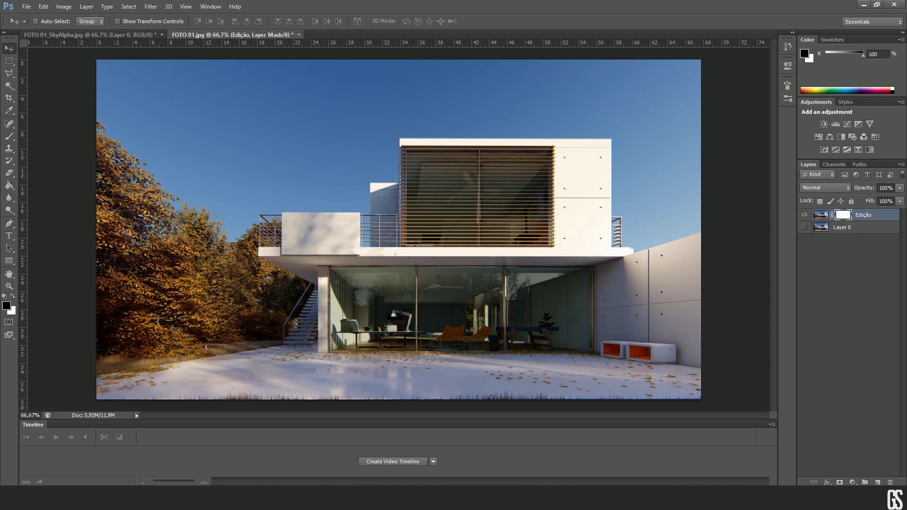
left_click(823, 218)
left_click(843, 215)
left_click(829, 219)
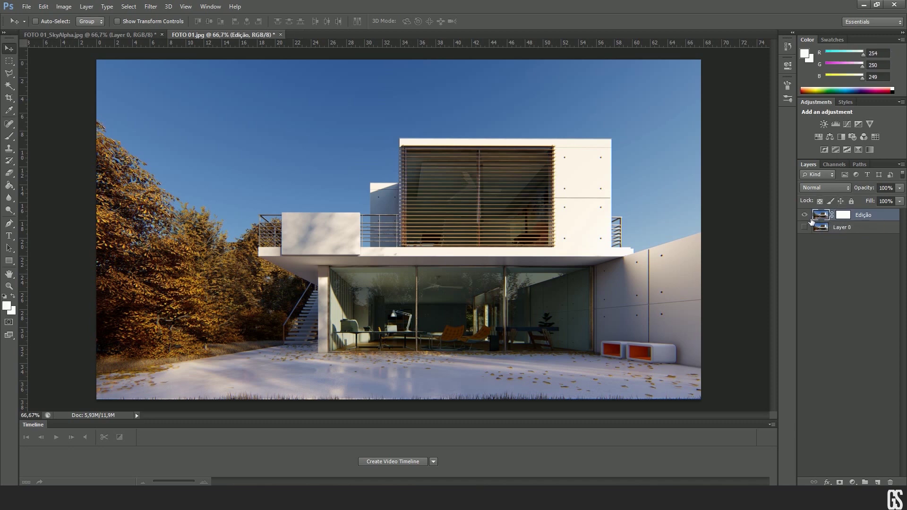
Activate the Brush tool and set the foreground color to pure red with R 255, G 0, B 0
left_click(8, 137)
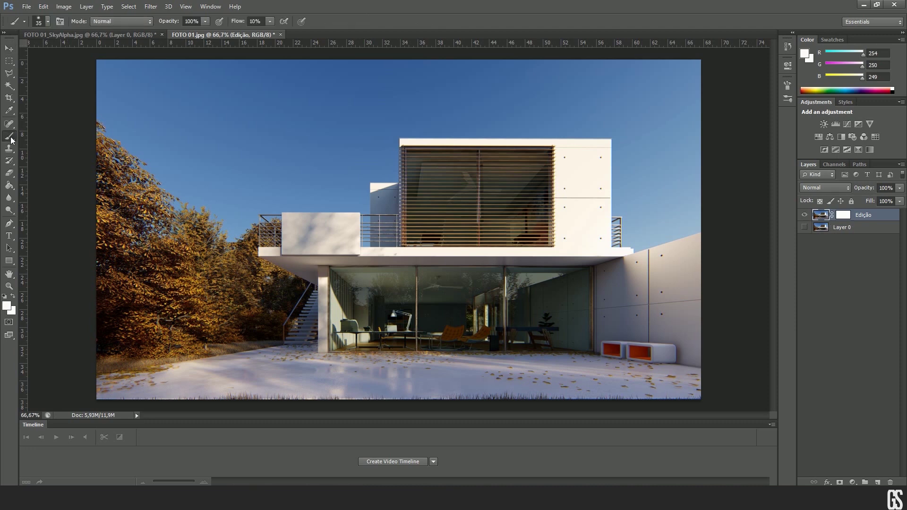
key("d")
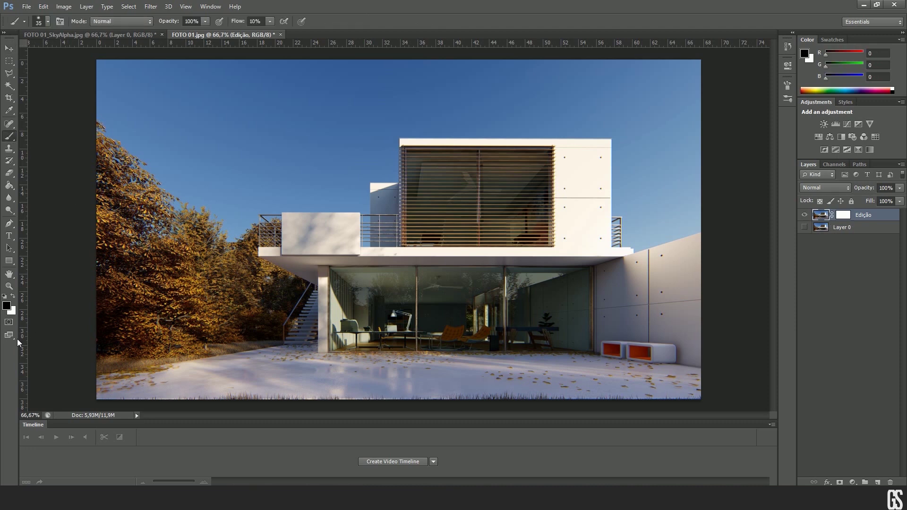
left_click(6, 306)
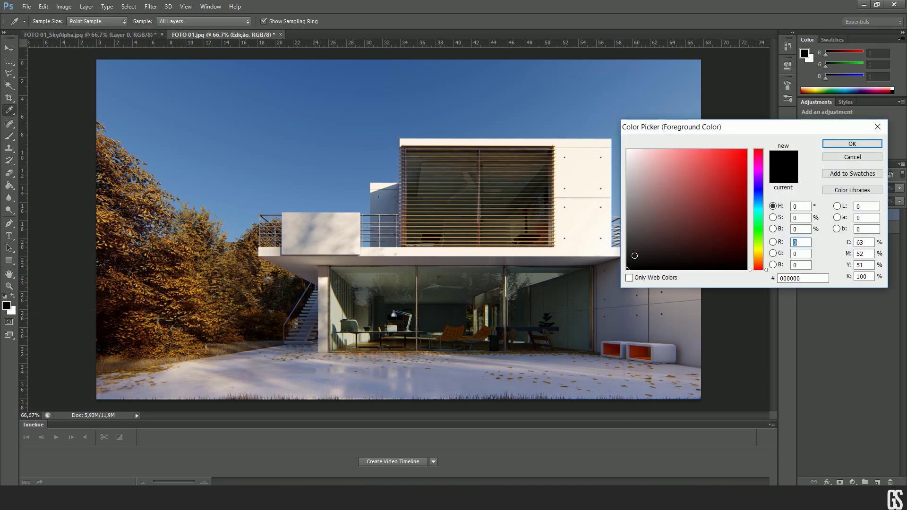
left_click(800, 243)
type("255")
left_click(852, 142)
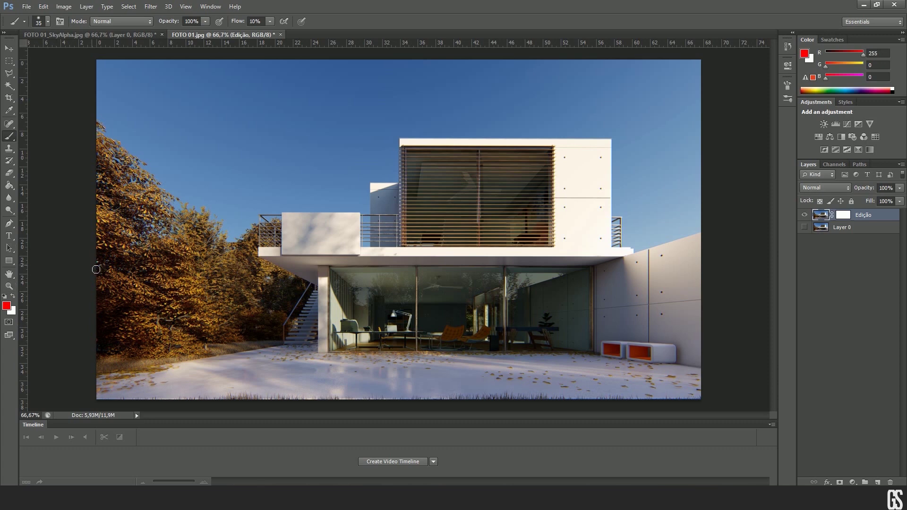
Paint black on the Edição layer's mask over the left part of the sky and the treetops, using a size 200 brush
key("d")
key("bracketright")
key("bracketright")
key("bracketright")
key("bracketright")
key("bracketright")
key("bracketright")
key("bracketright")
key("bracketright")
key("bracketright")
key("bracketright")
key("bracketright")
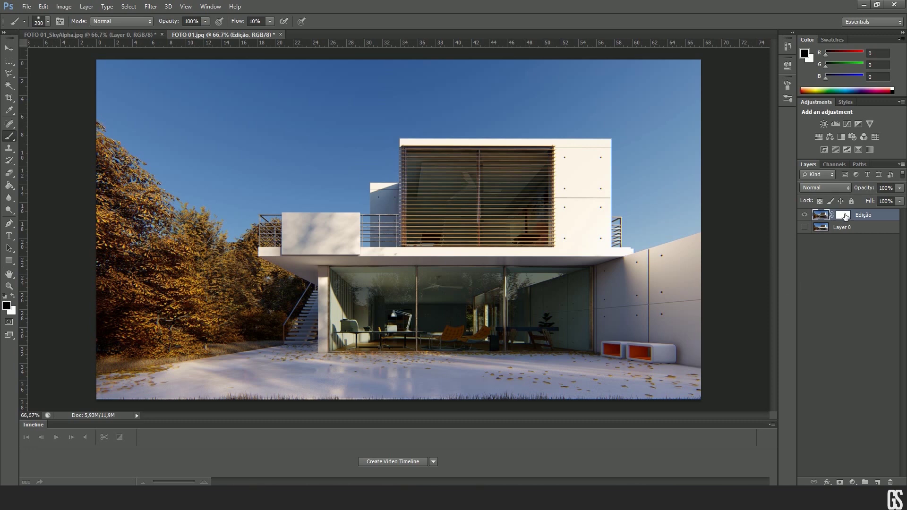
left_click(845, 216)
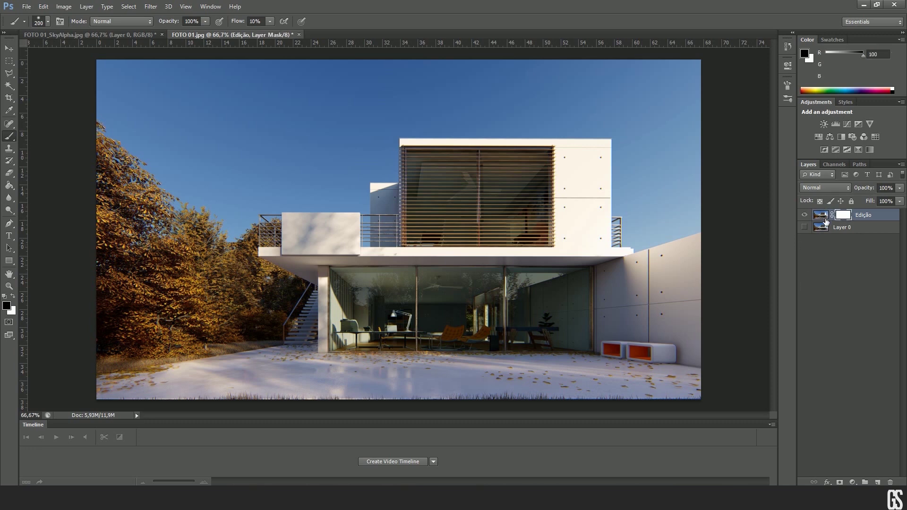
left_click(825, 220)
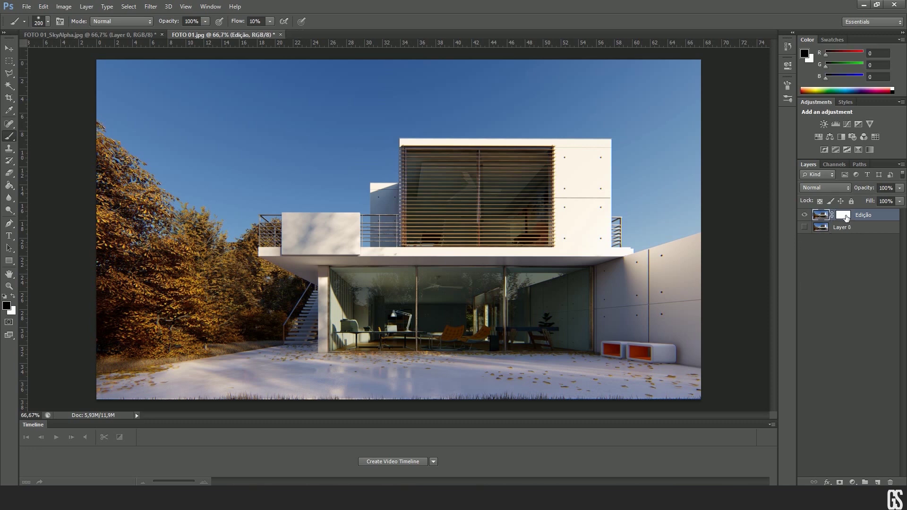
left_click(845, 217)
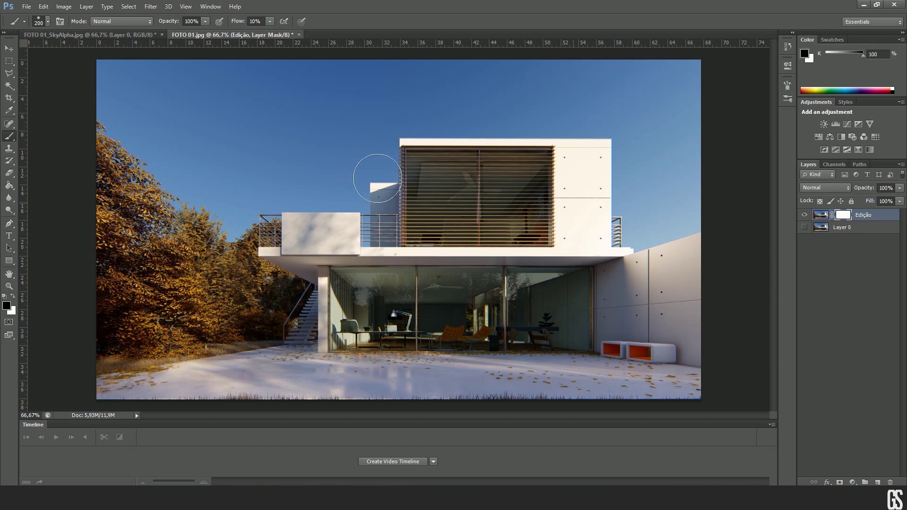
mouse_move(135, 121)
left_mouse_down()
mouse_move(82, 158)
mouse_move(146, 132)
mouse_move(237, 66)
mouse_move(260, 94)
mouse_move(194, 76)
mouse_move(87, 301)
mouse_move(214, 178)
mouse_move(293, 142)
mouse_move(180, 265)
mouse_move(194, 256)
left_mouse_up()
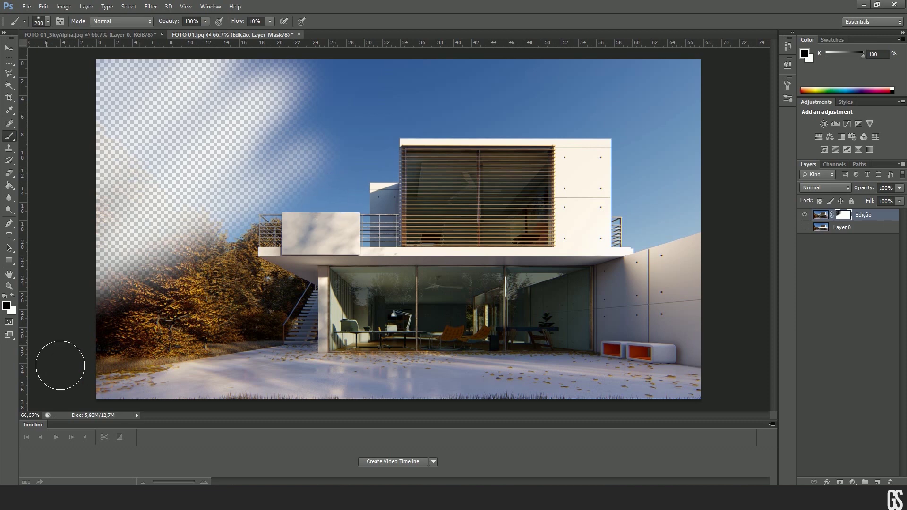
Refill the Edição mask with white, then select the layer's image and the Move tool
key("ctrl+BackSpace")
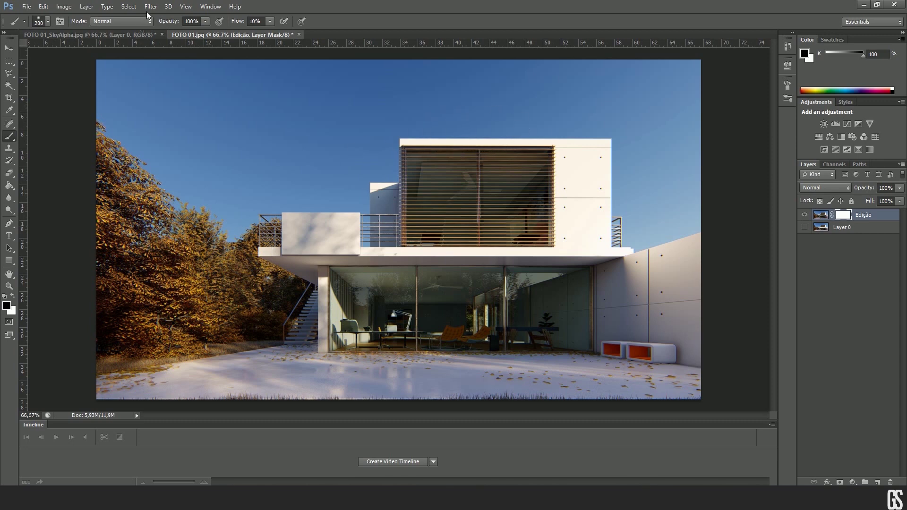
left_click(822, 217)
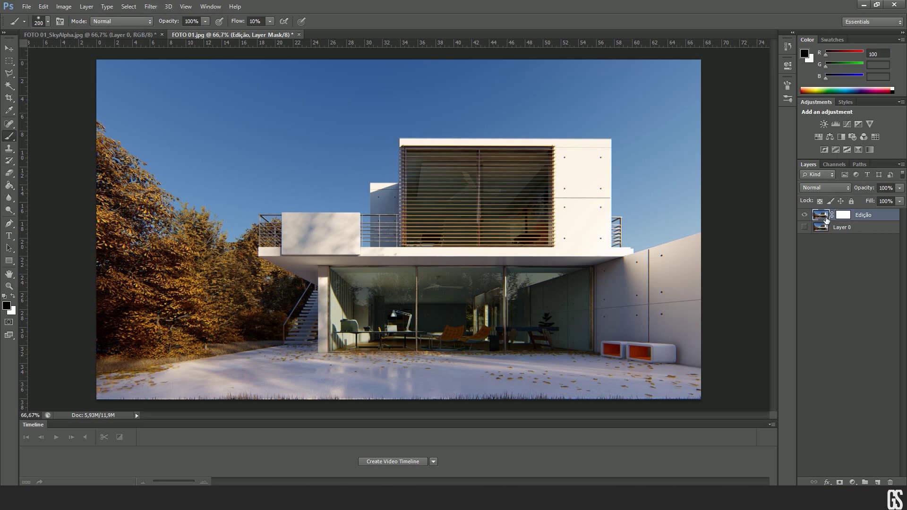
left_click(9, 48)
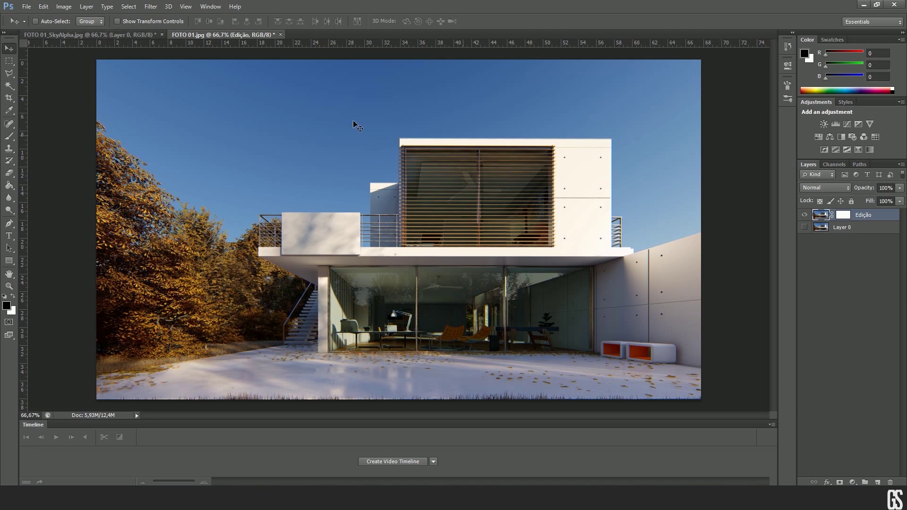
left_click(64, 7)
mouse_move(87, 36)
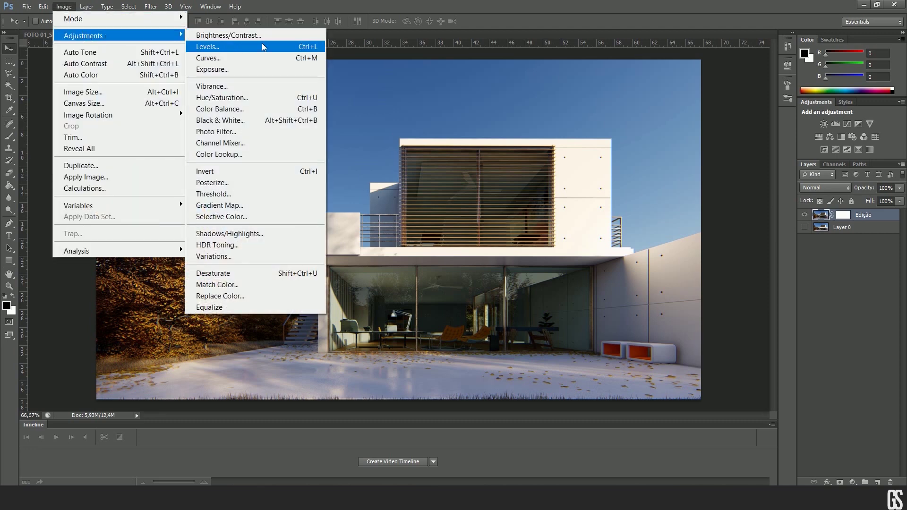
left_click(257, 35)
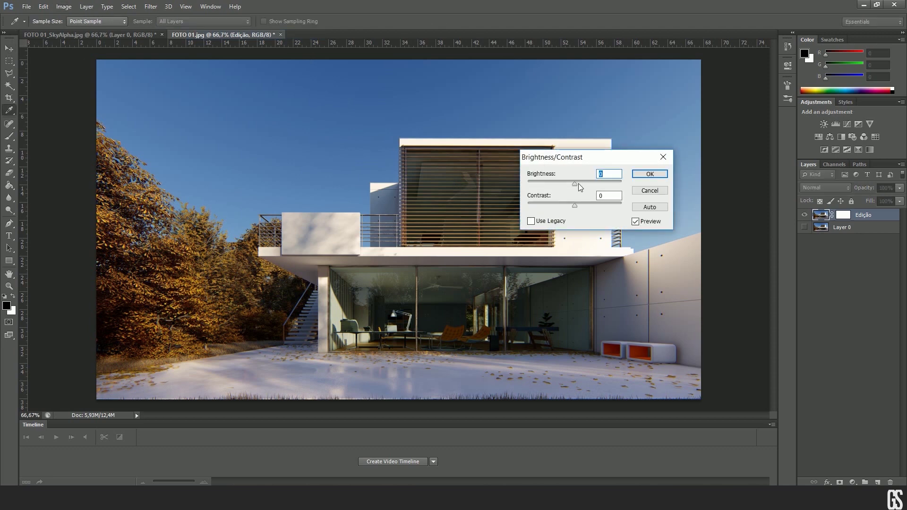
left_click_drag(580, 188, 608, 185)
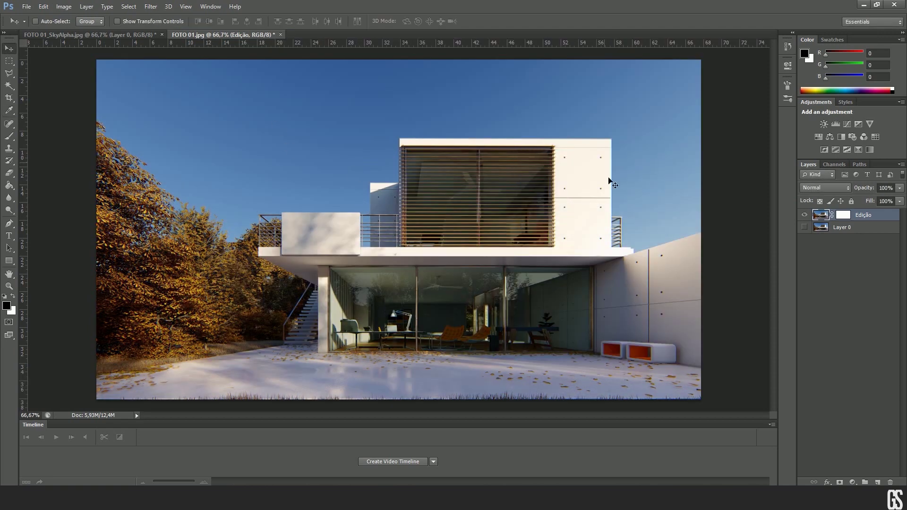
Try a direct Brightness/Contrast adjustment on the Edição layer with brightness 97 and contrast 68, and undo it
left_click(64, 6)
mouse_move(118, 35)
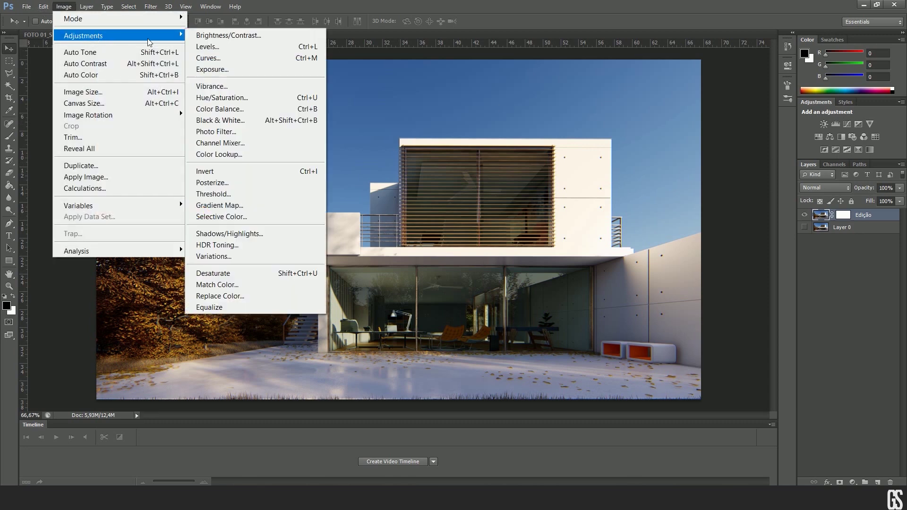
left_click(220, 35)
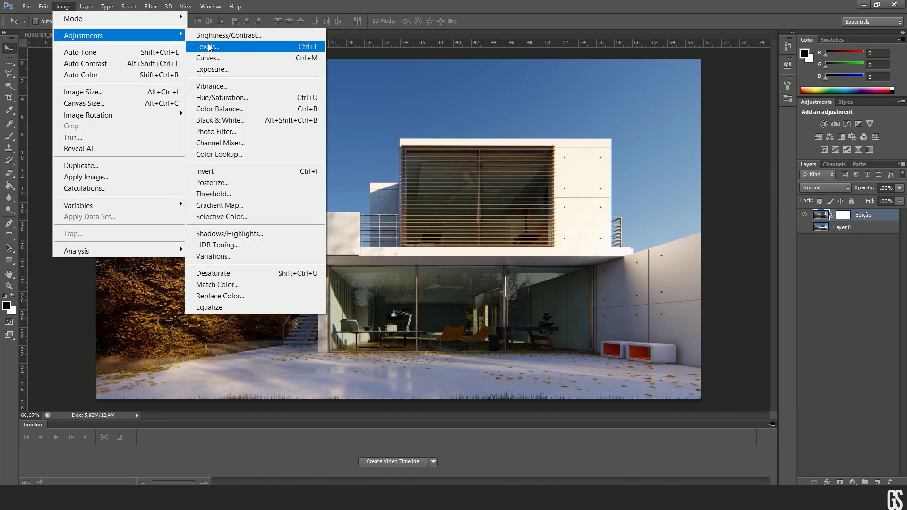
left_click(222, 35)
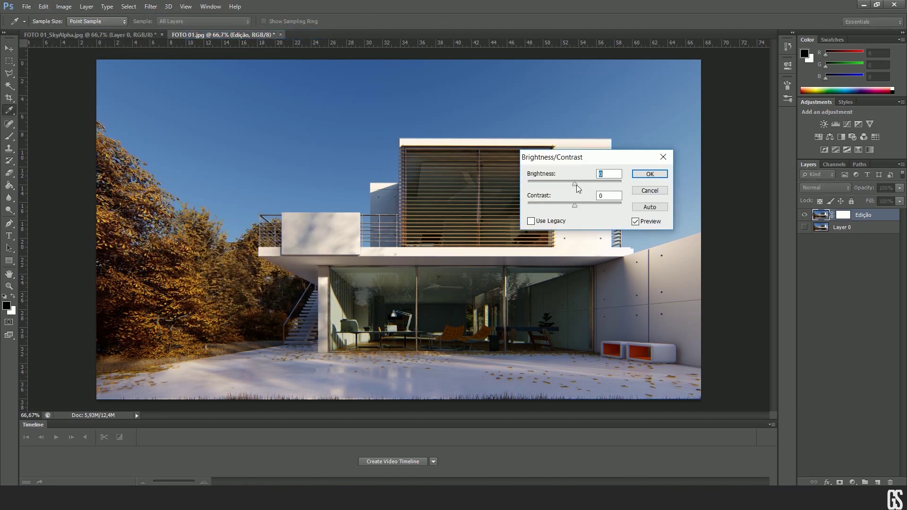
left_click_drag(577, 185, 607, 206)
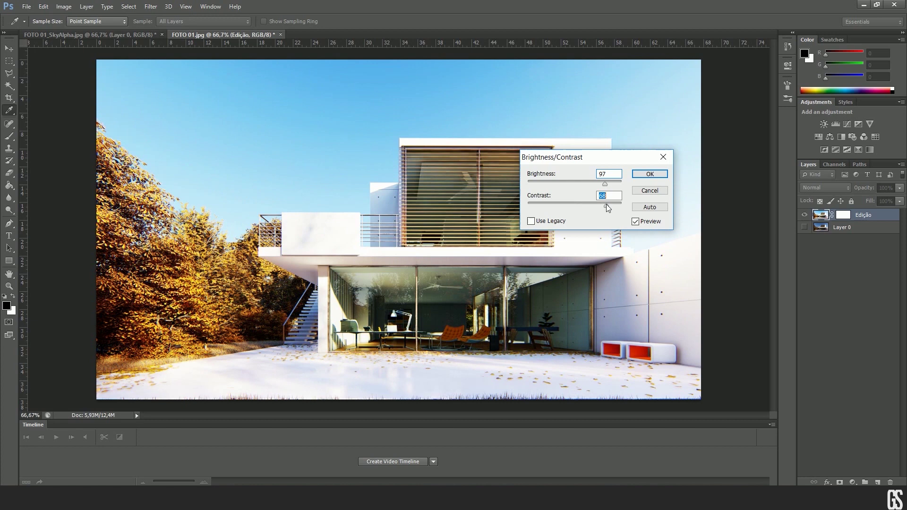
left_click(650, 175)
key("v")
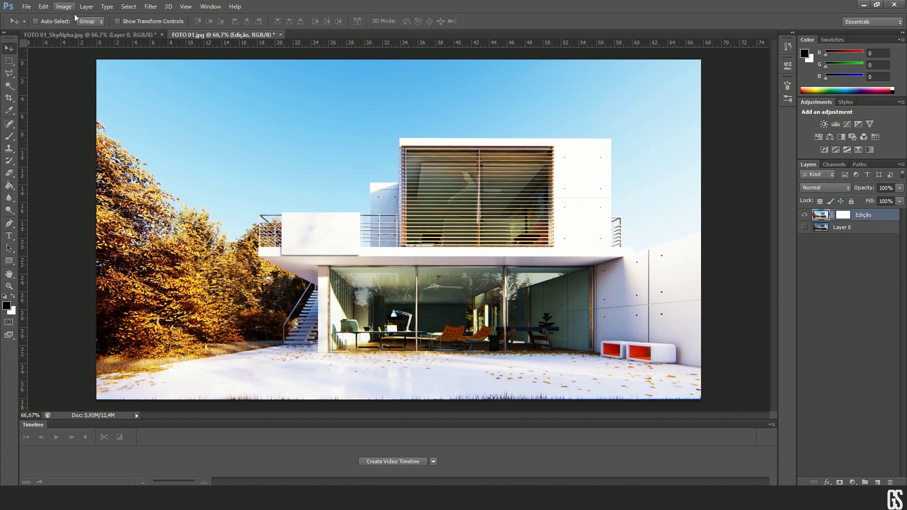
key("ctrl+z")
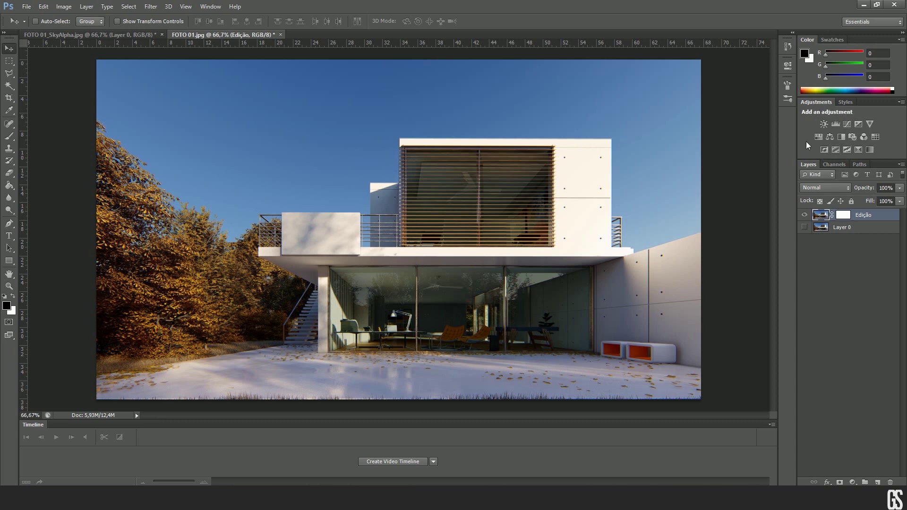
left_click(63, 6)
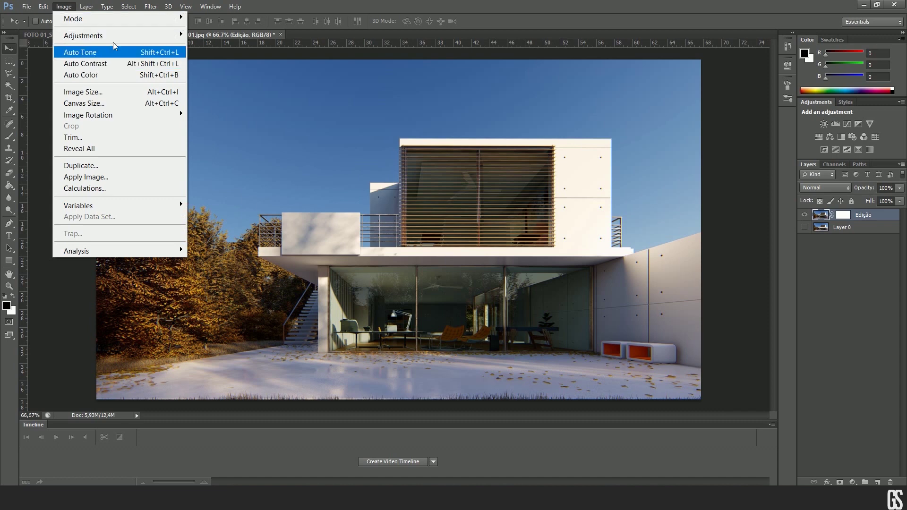
mouse_move(129, 35)
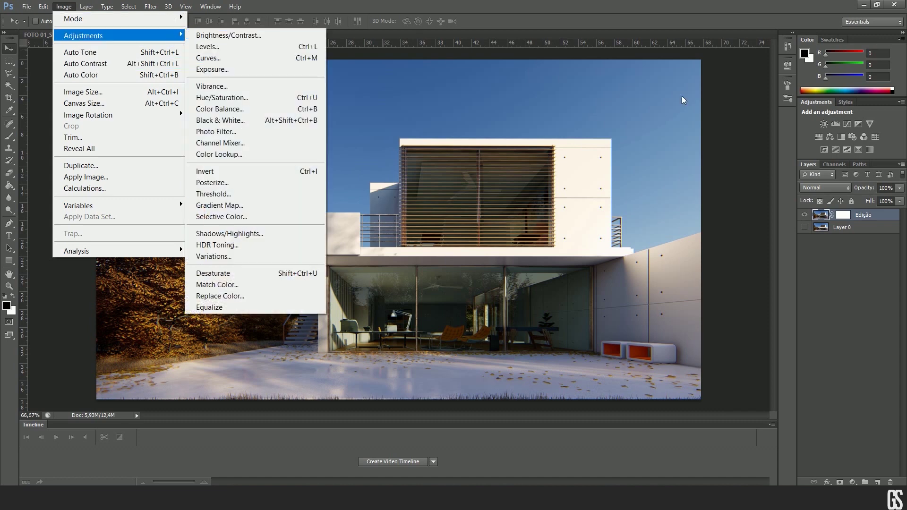
left_click(875, 277)
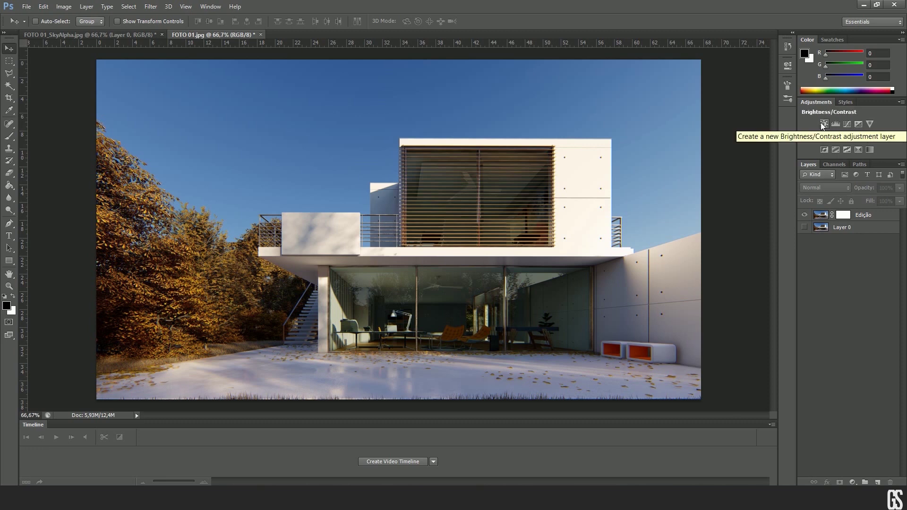
Add a Brightness/Contrast adjustment layer above the Edição layer with brightness 81 and contrast 56
left_click(834, 218)
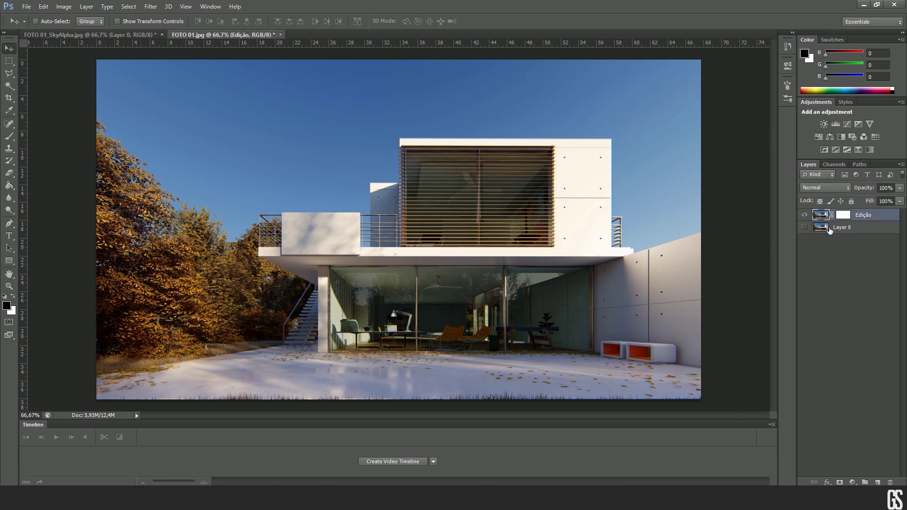
left_click(824, 125)
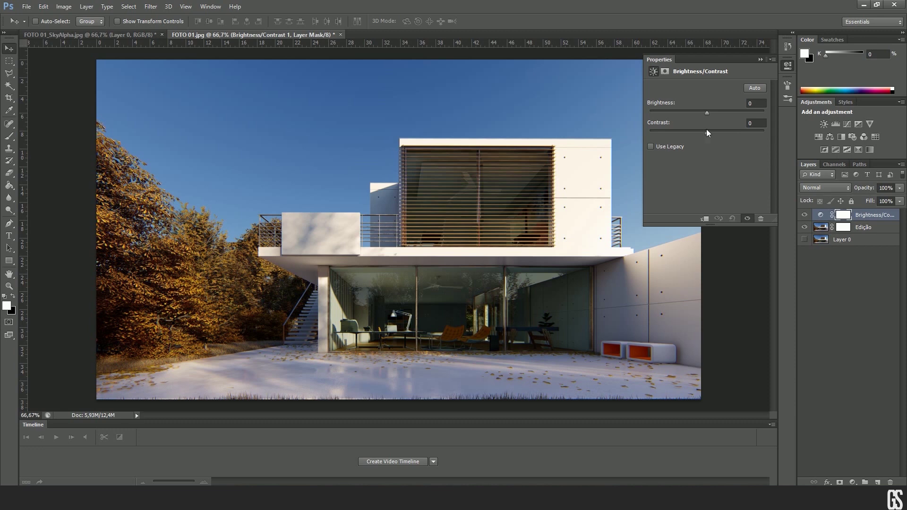
left_click_drag(708, 112, 739, 115)
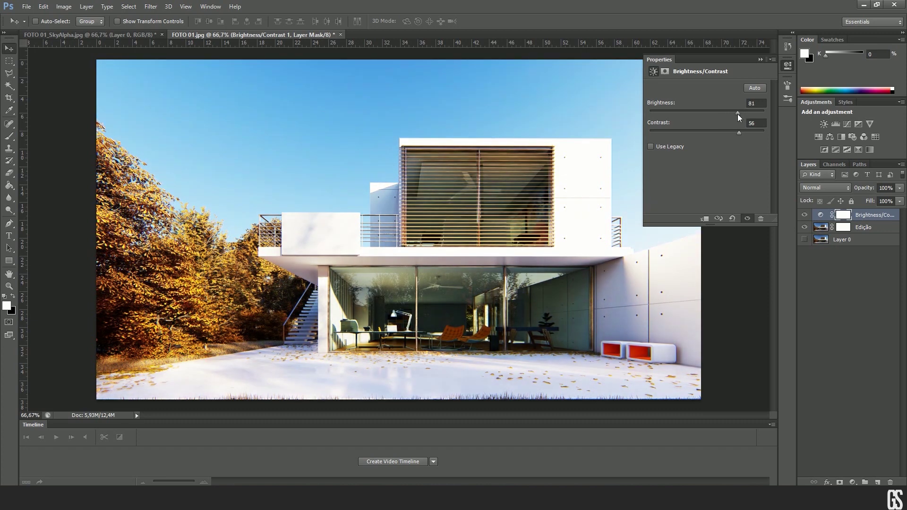
Reopen the Brightness/Contrast adjustment layer's settings and reset both brightness and contrast to 0
left_click(760, 60)
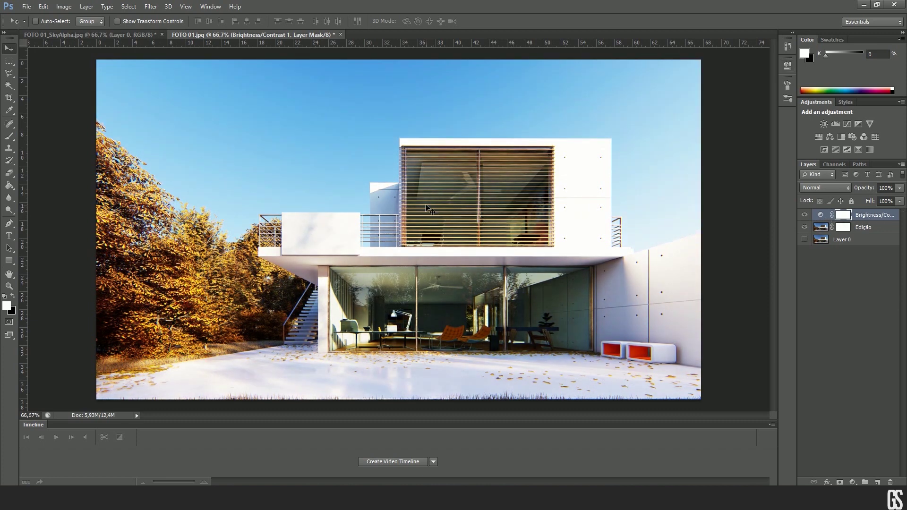
double_click(825, 216)
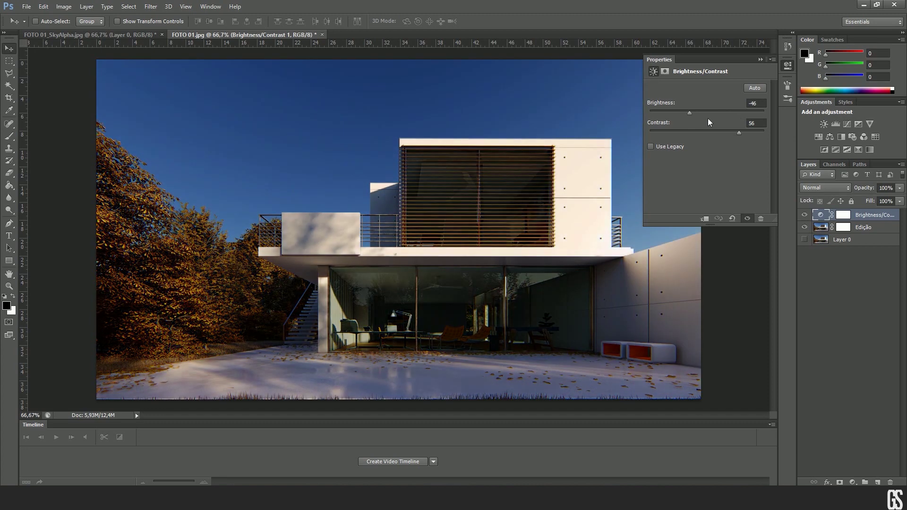
left_click_drag(689, 113, 718, 133)
double_click(755, 123)
type("0")
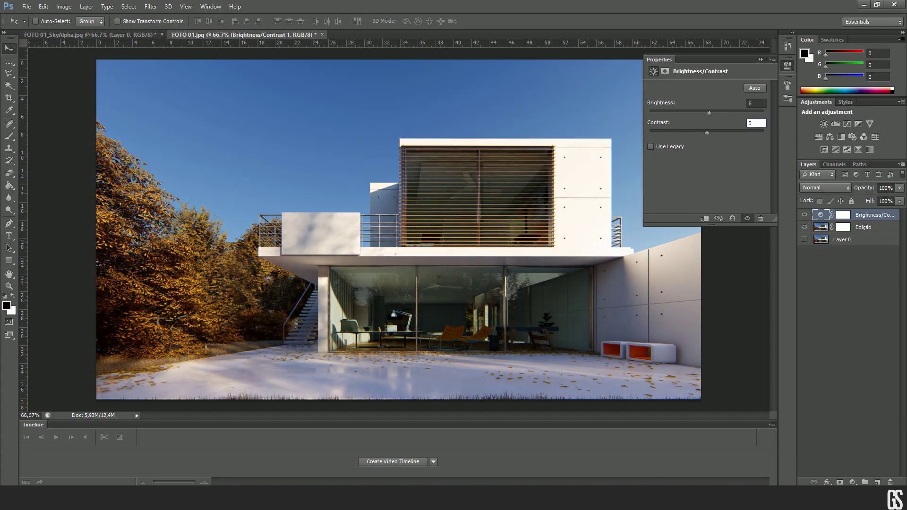
key("shift+Tab")
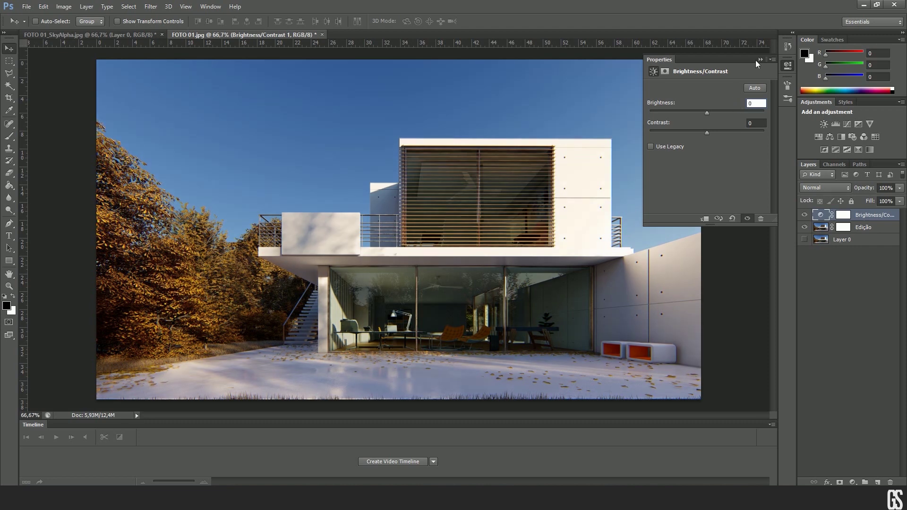
Set the adjustment layer's brightness to 130 and contrast to 77, and collapse its settings
left_click(756, 112)
left_click(751, 132)
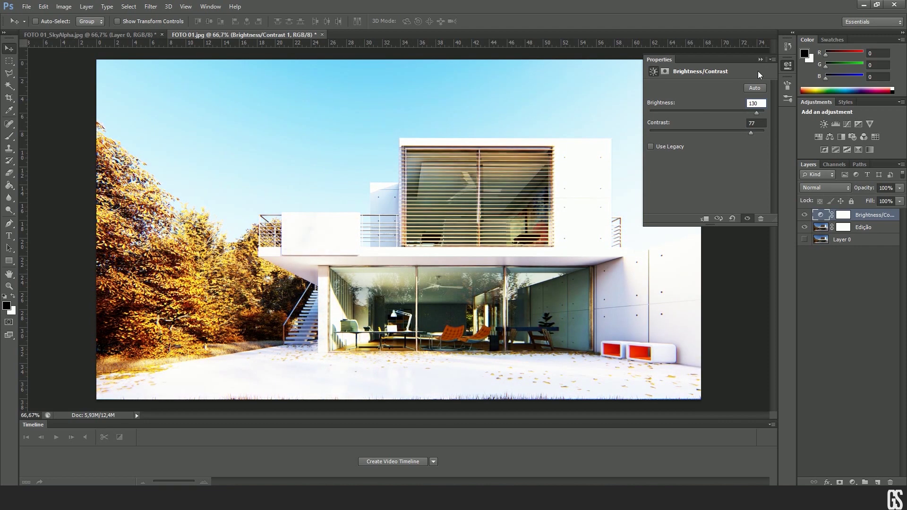
left_click(760, 60)
Delete the Brightness/Contrast adjustment layer above the Edição layer
left_click(843, 215)
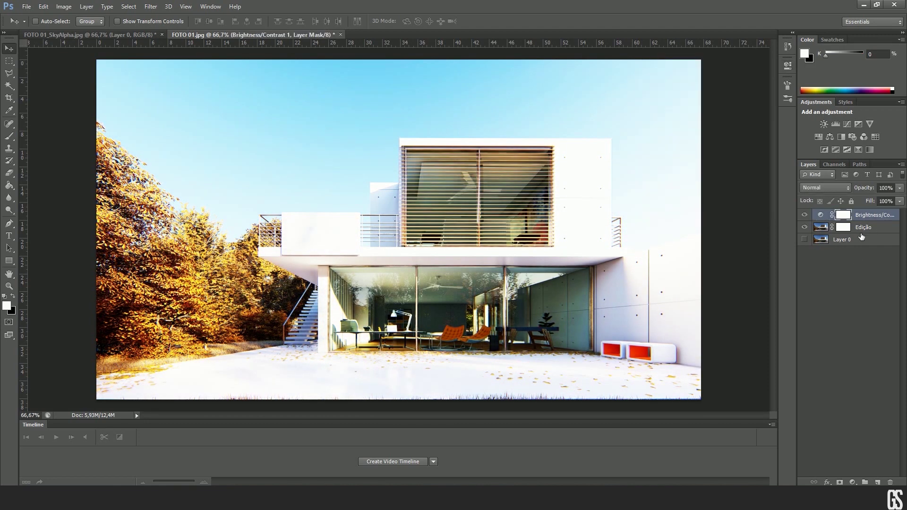
key("Delete")
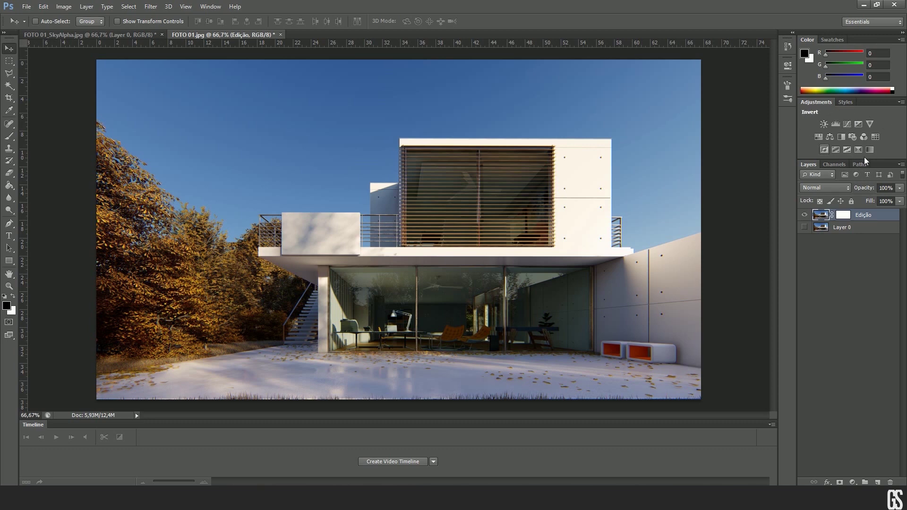
Add a Curves adjustment layer above the Edição layer, with two curve points lifting the midtones and highlights
left_click(788, 99)
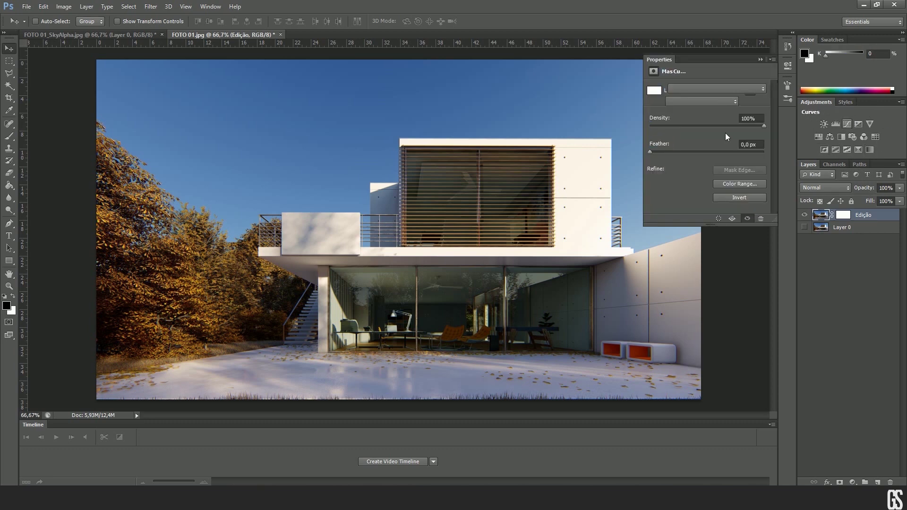
left_click(847, 124)
left_click_drag(720, 153, 705, 171)
left_click_drag(727, 136, 732, 134)
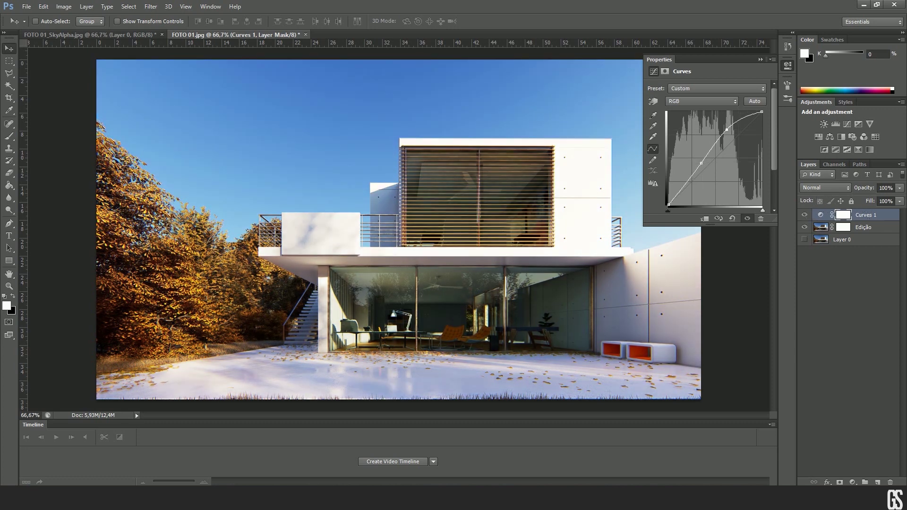
left_click(757, 59)
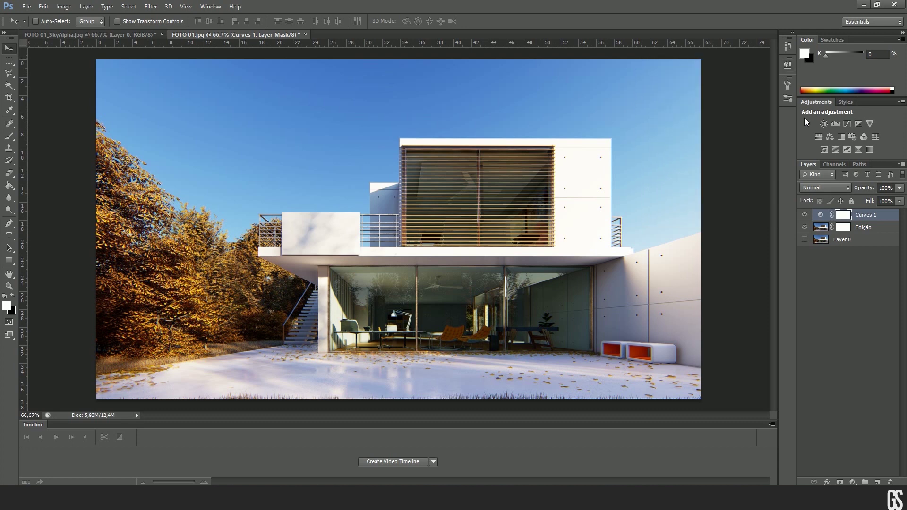
Stack Brightness/Contrast and Hue/Saturation adjustment layers above the Curves layer, leaving their settings at default, and select the Brightness/Contrast layer
left_click(824, 123)
left_click(761, 59)
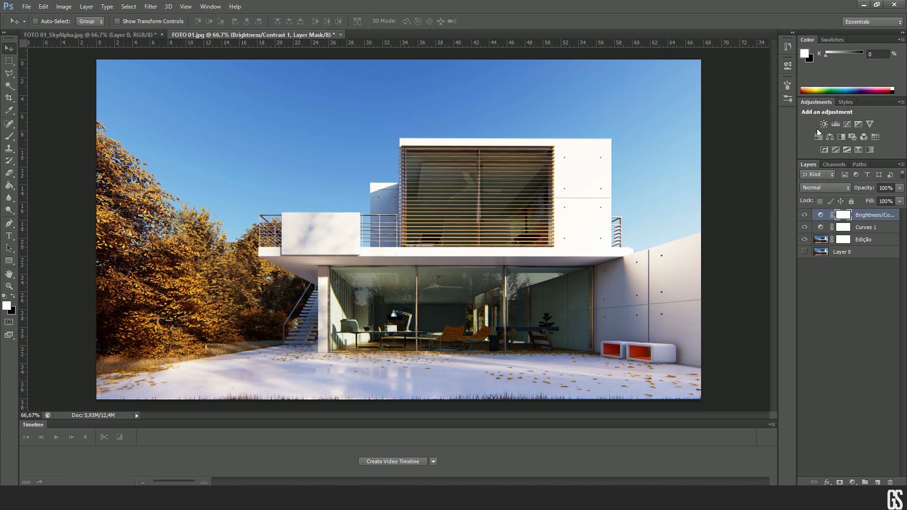
left_click(819, 137)
left_click(760, 60)
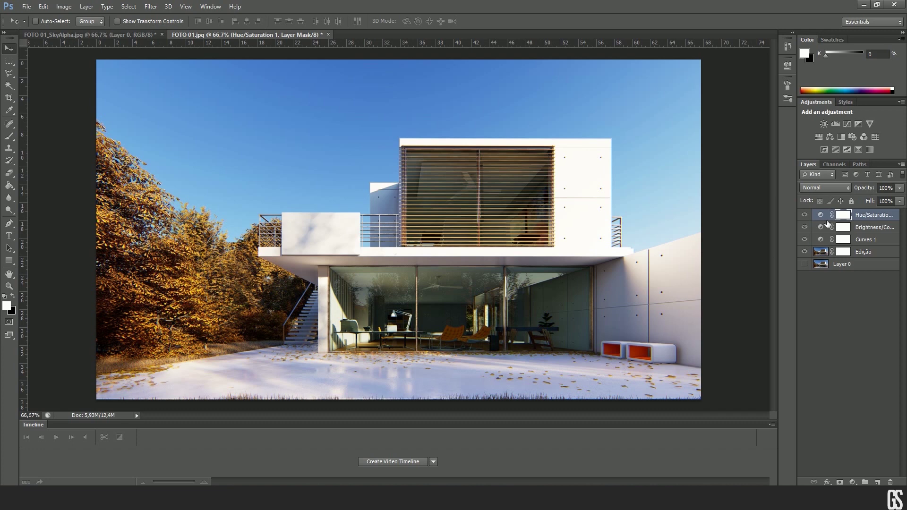
left_click(427, 123, "ctrl")
left_click(825, 242)
left_click(826, 229)
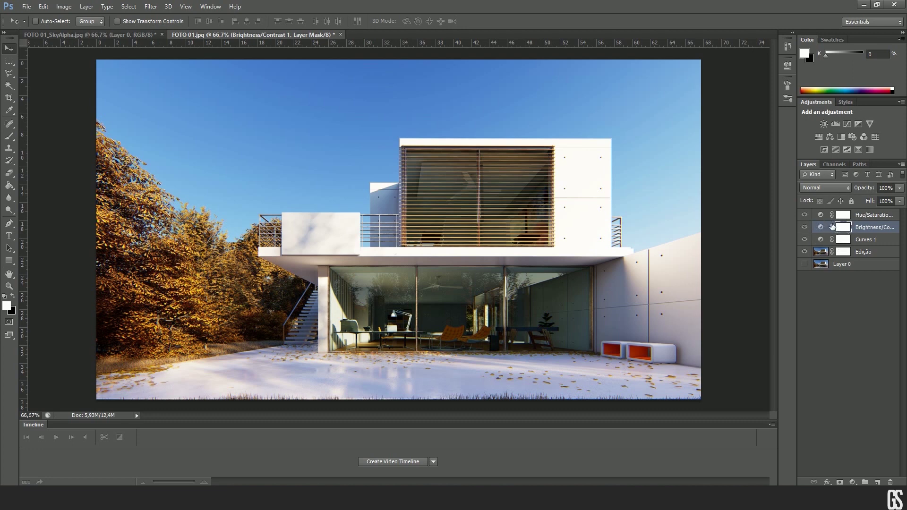
Undo the additions of the Hue/Saturation, Brightness/Contrast and Curves adjustment layers
key("ctrl+alt+z")
key("ctrl+alt+z")
key("ctrl+alt+z")
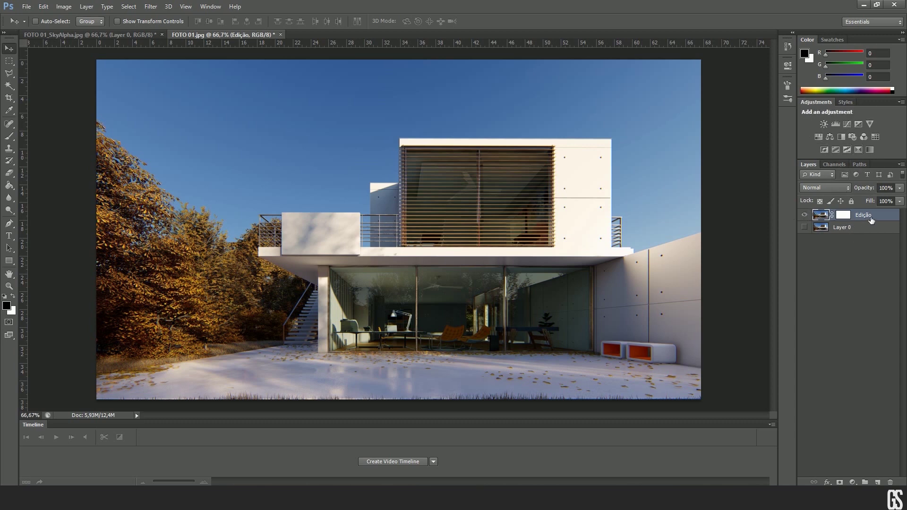
left_click(846, 216)
left_click(828, 220)
left_click(843, 215)
left_click(828, 220)
left_click(63, 6)
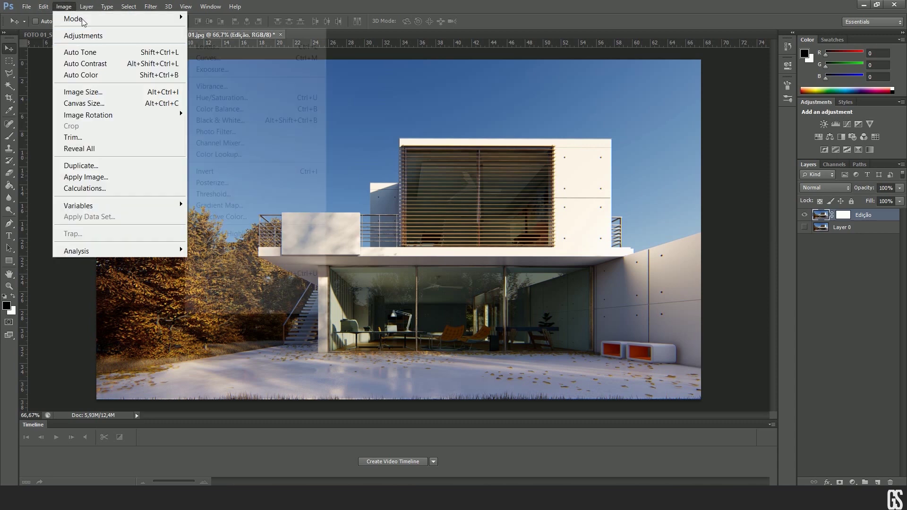
left_click(419, 249)
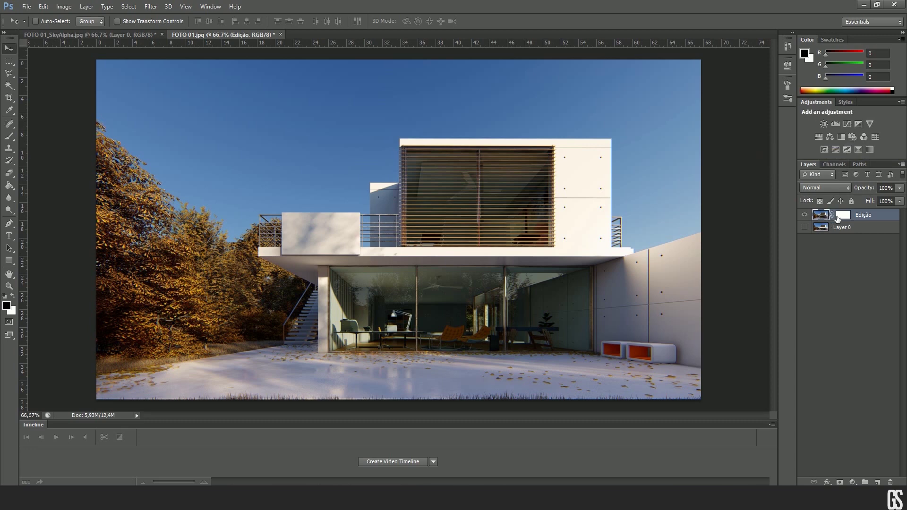
Add a Curves adjustment layer above the Edição layer, pulling the white point inward and raising the darker midtones to brighten the image
left_click(847, 123)
left_click_drag(762, 112, 735, 112)
left_click_drag(694, 167, 686, 167)
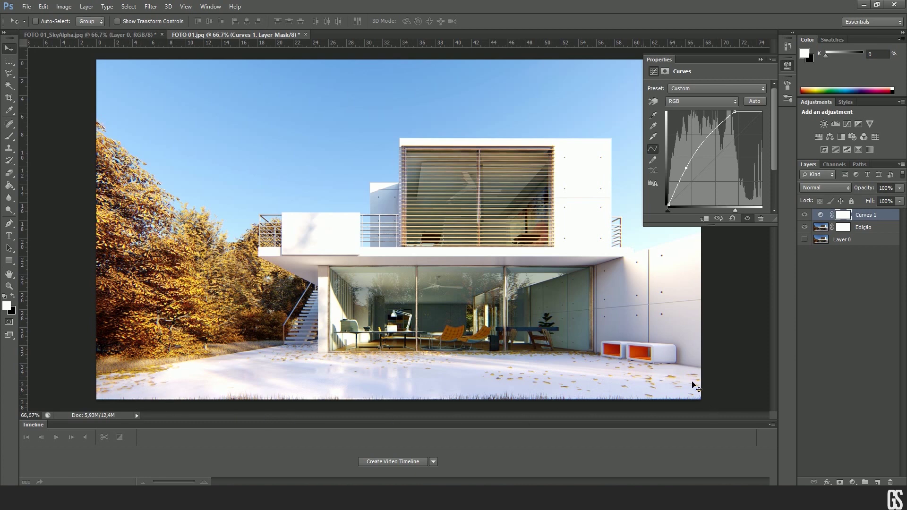
left_click_drag(738, 116, 741, 113)
left_click_drag(689, 173, 691, 164)
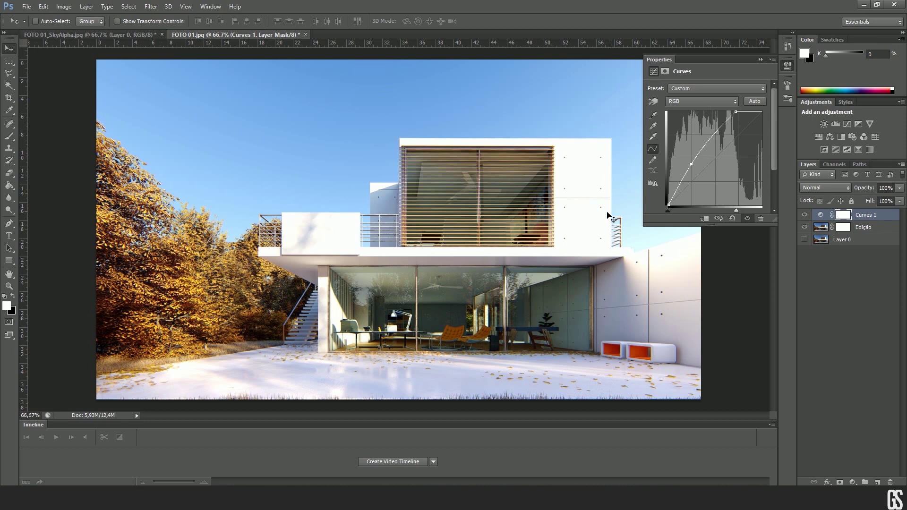
left_click(761, 60)
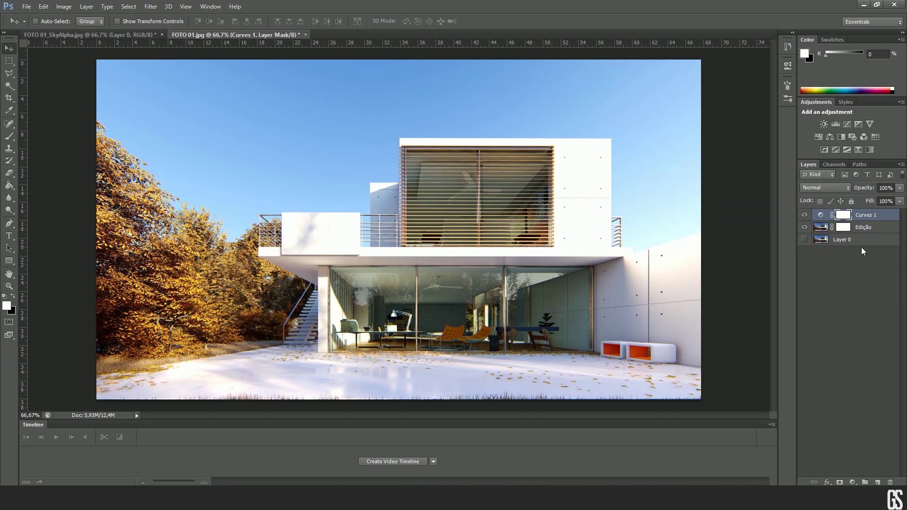
Select the Curves 1 layer's mask and invert it to black
left_click(846, 229)
left_click(850, 218)
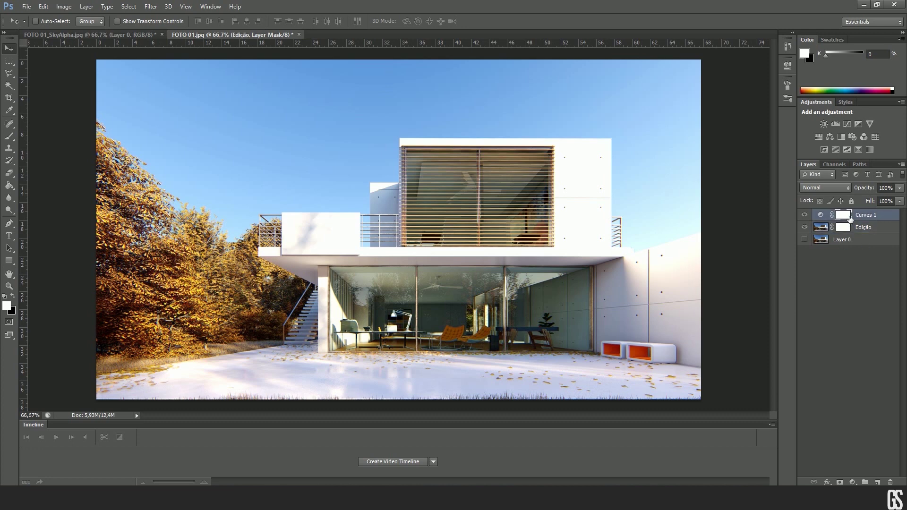
left_click(803, 215)
key("ctrl+i")
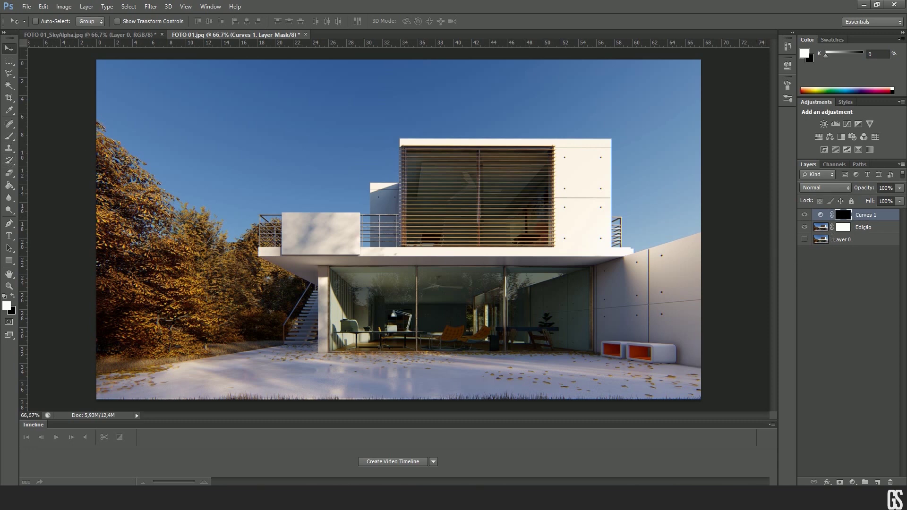
Paint white on the Curves 1 mask across the paved floor in front of the house, using 20% flow and reducing the brush to size 200
left_click(10, 136)
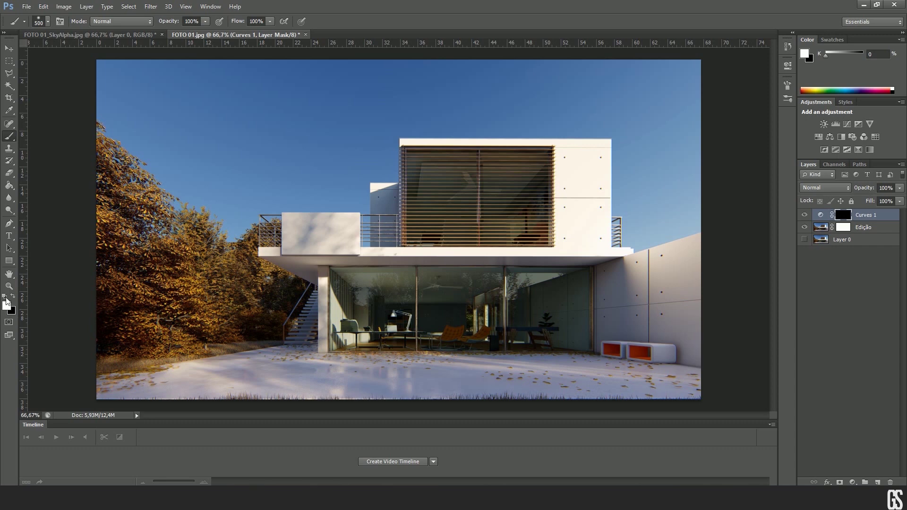
key("bracketleft")
key("bracketleft")
left_click(257, 22)
type("20")
mouse_move(162, 420)
left_mouse_down()
mouse_move(293, 401)
mouse_move(652, 420)
mouse_move(645, 382)
mouse_move(705, 410)
left_mouse_up()
key("bracketleft")
key("bracketleft")
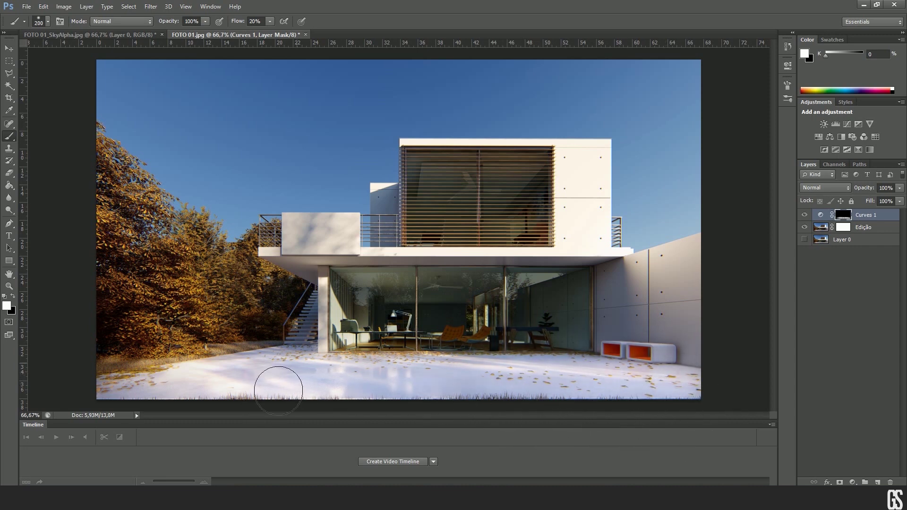
left_click_drag(191, 408, 120, 390)
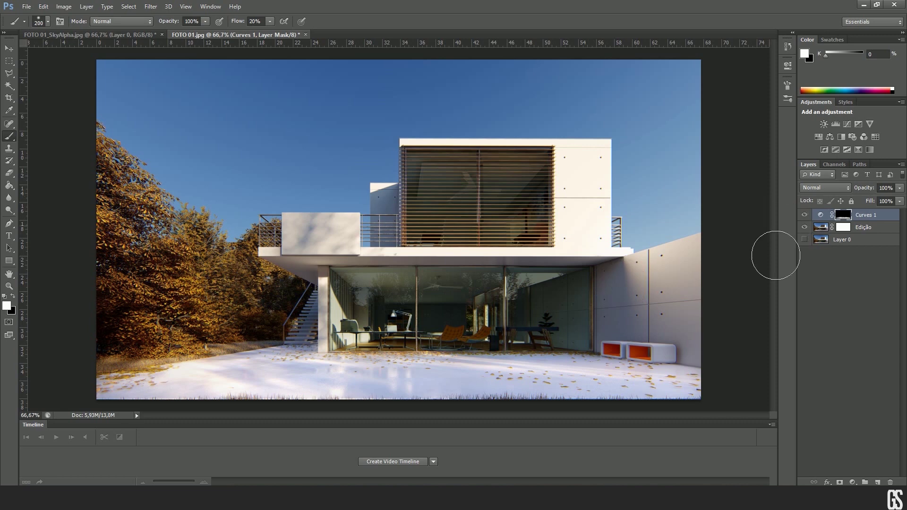
Switch to the Move tool and toggle the Curves 1 layer's visibility off and on to compare the floor brightening
left_click(8, 48)
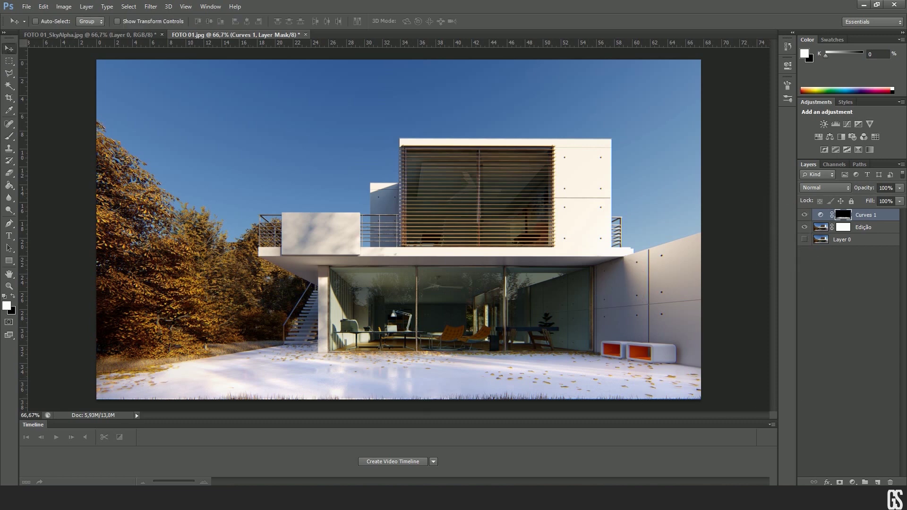
left_click(805, 215)
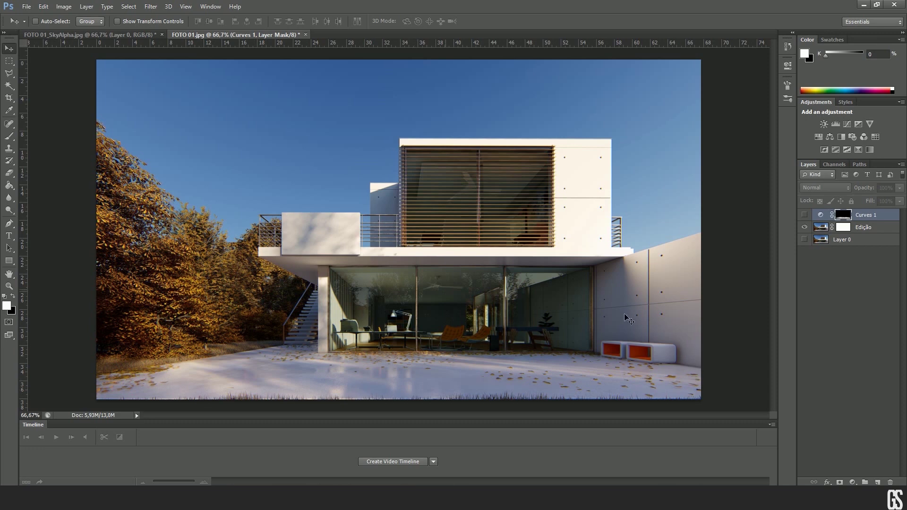
left_click(805, 214)
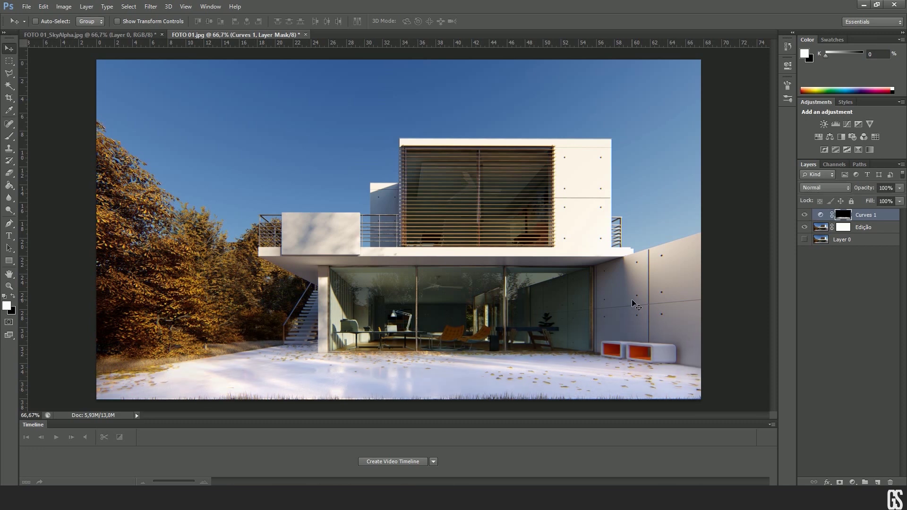